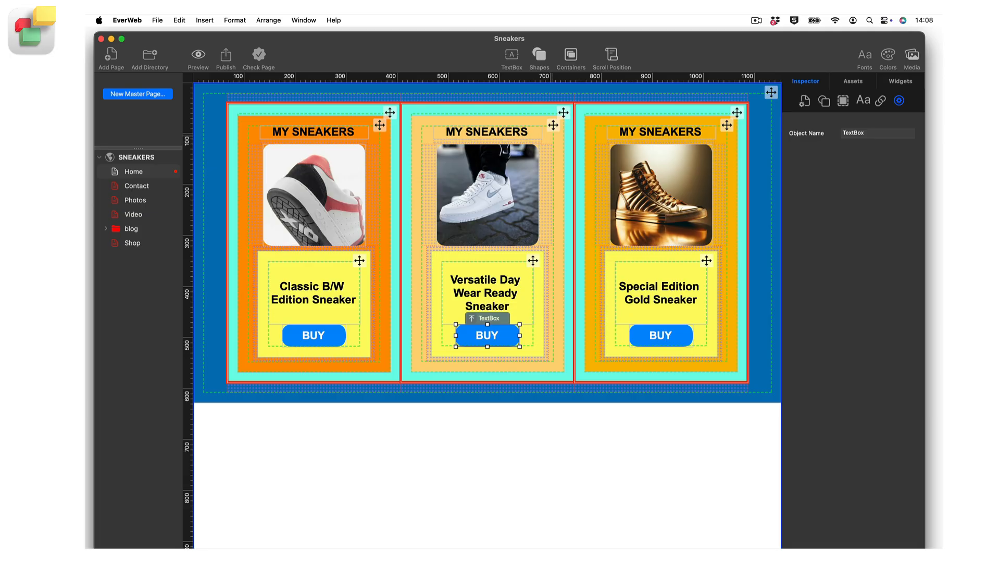
# Step: Inspect the container settings of Sneaker Two and of the outer row that holds the three sneaker columns
pyautogui.click(553, 125)
pyautogui.click(563, 112)
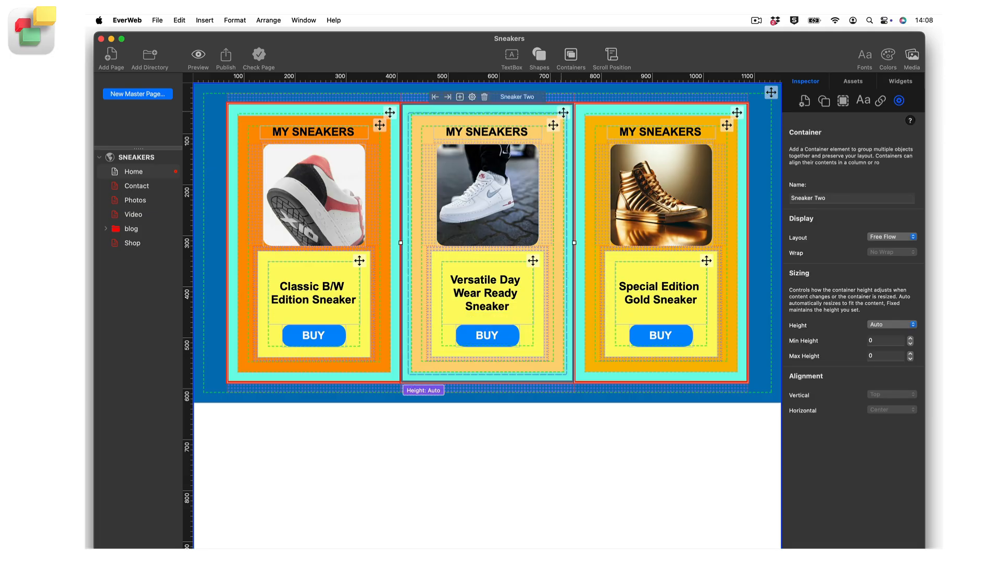
pyautogui.click(572, 97)
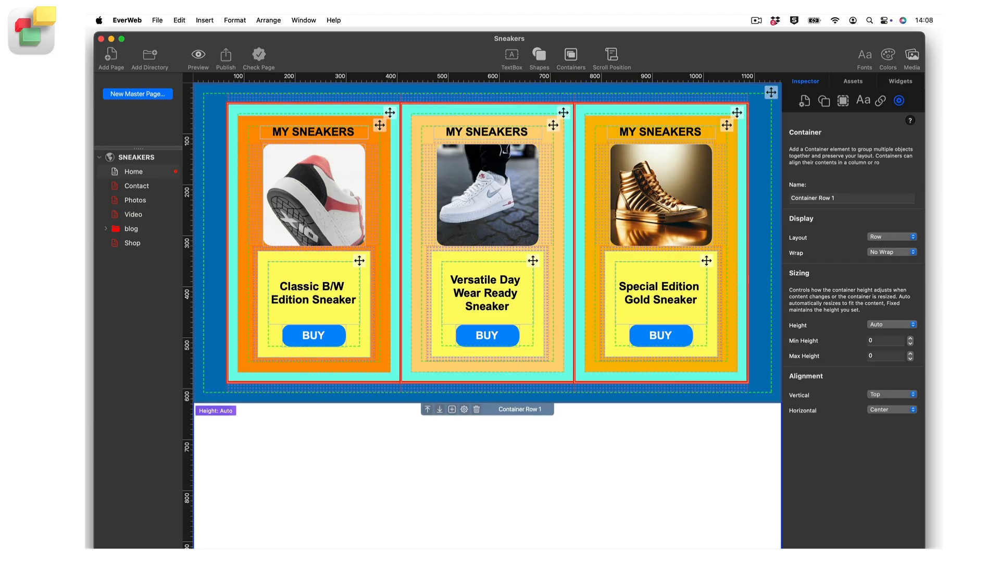
# Step: Turn free dragging on and back off for the Container Row 1 container
pyautogui.click(843, 101)
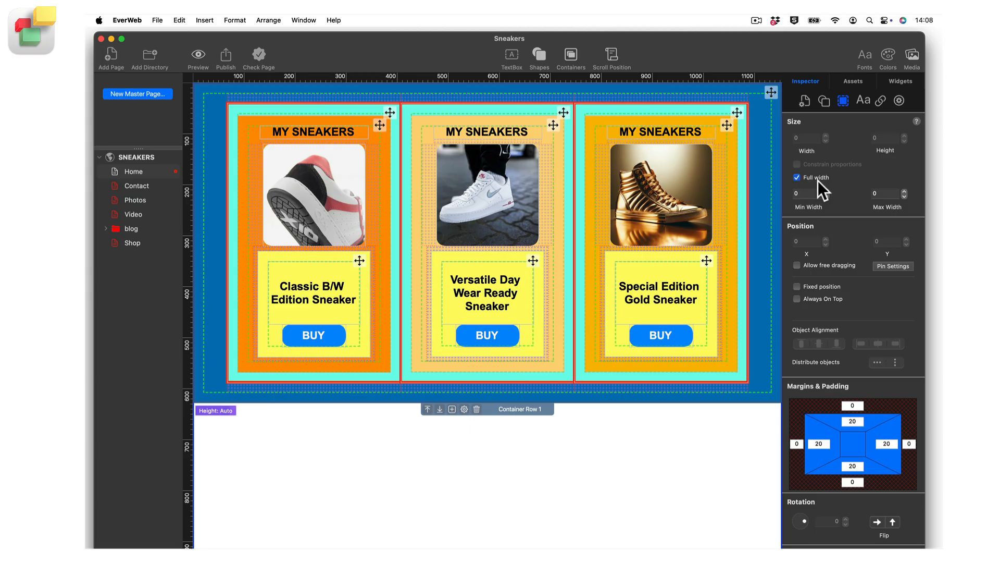
pyautogui.click(798, 265)
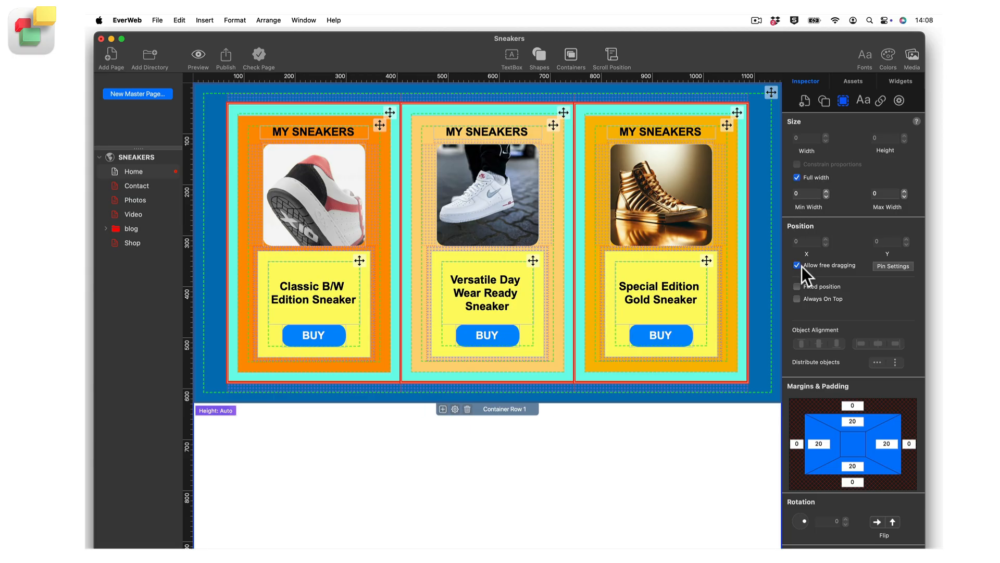
pyautogui.click(797, 266)
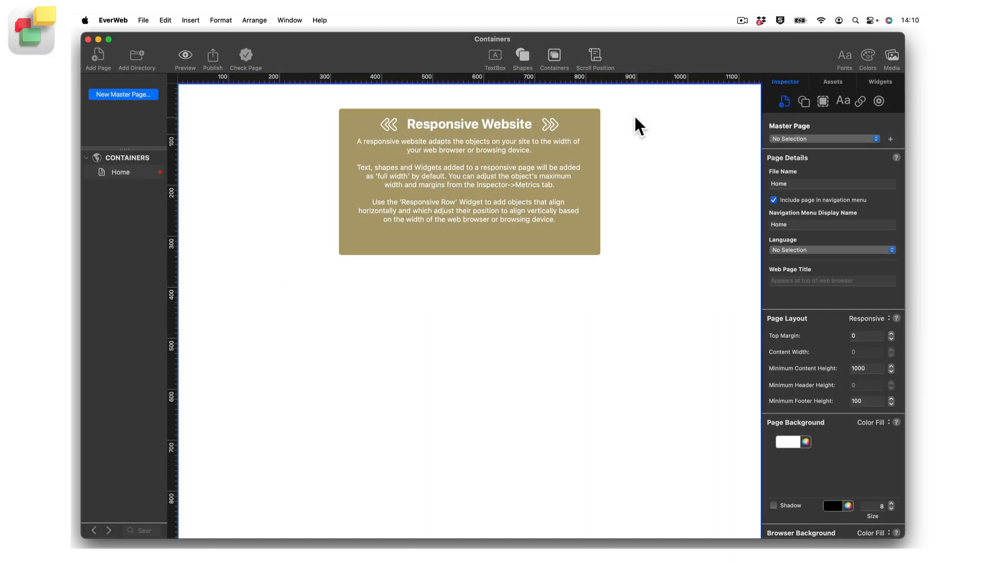
# Step: Add a container row to the responsive Home page
pyautogui.click(555, 54)
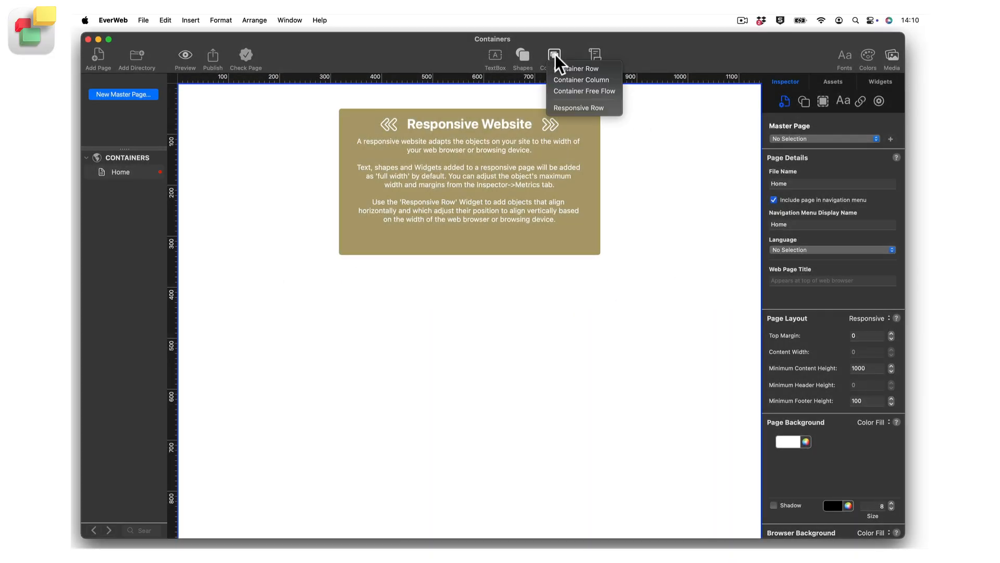
pyautogui.click(600, 69)
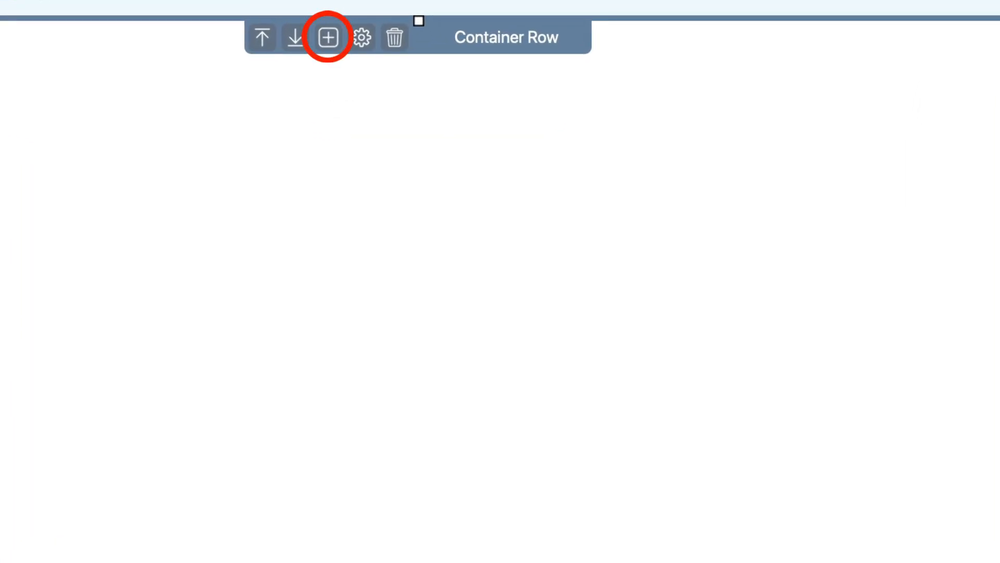
# Step: Examine the available ways of adding objects to the selected container row
pyautogui.click(328, 37)
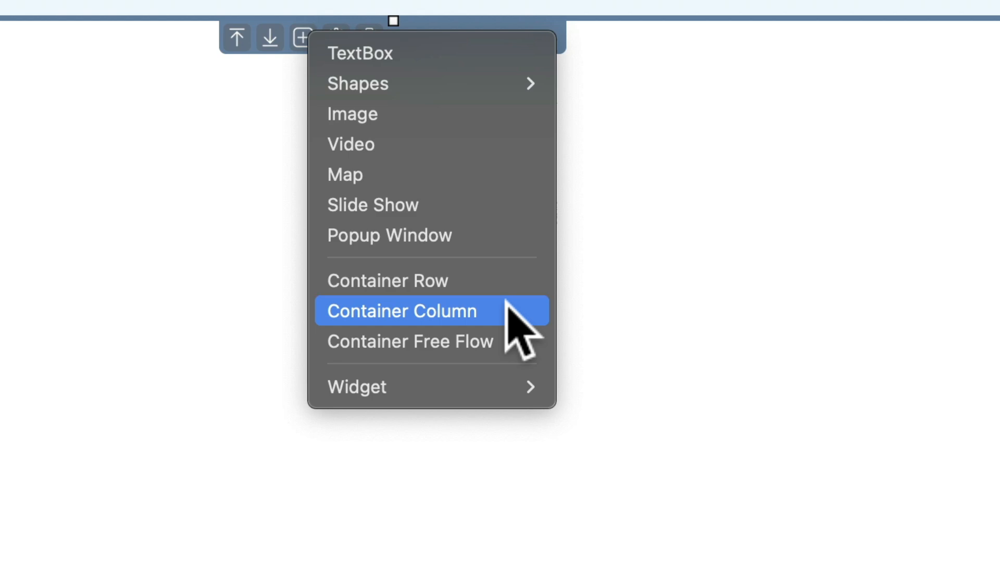
pyautogui.click(699, 183)
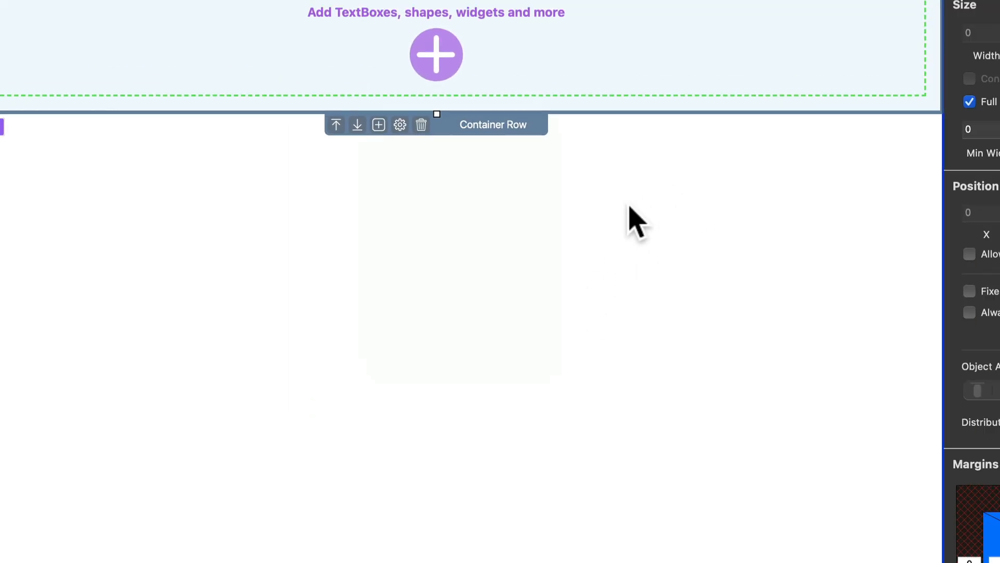
pyautogui.rightClick(691, 160)
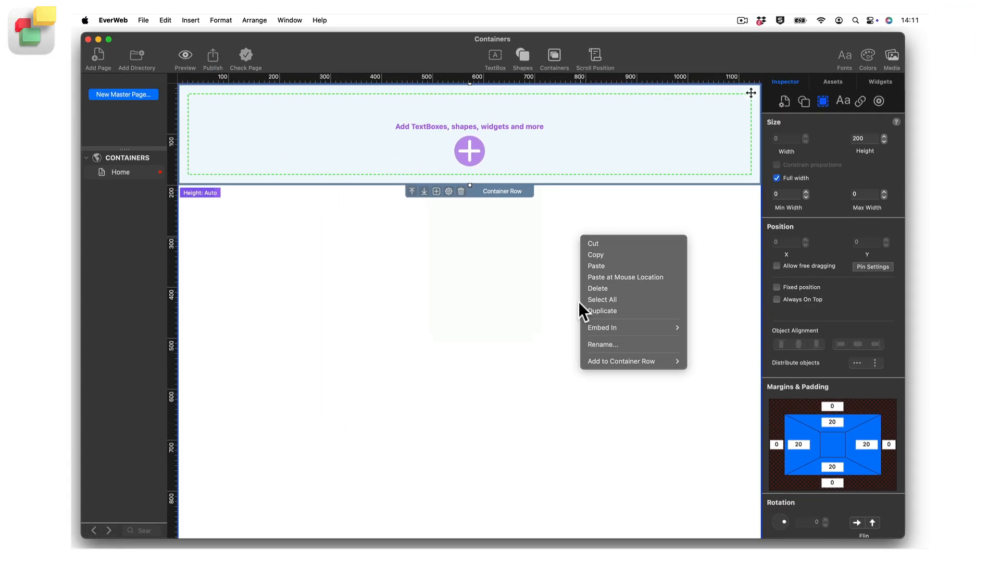
pyautogui.moveTo(586, 359)
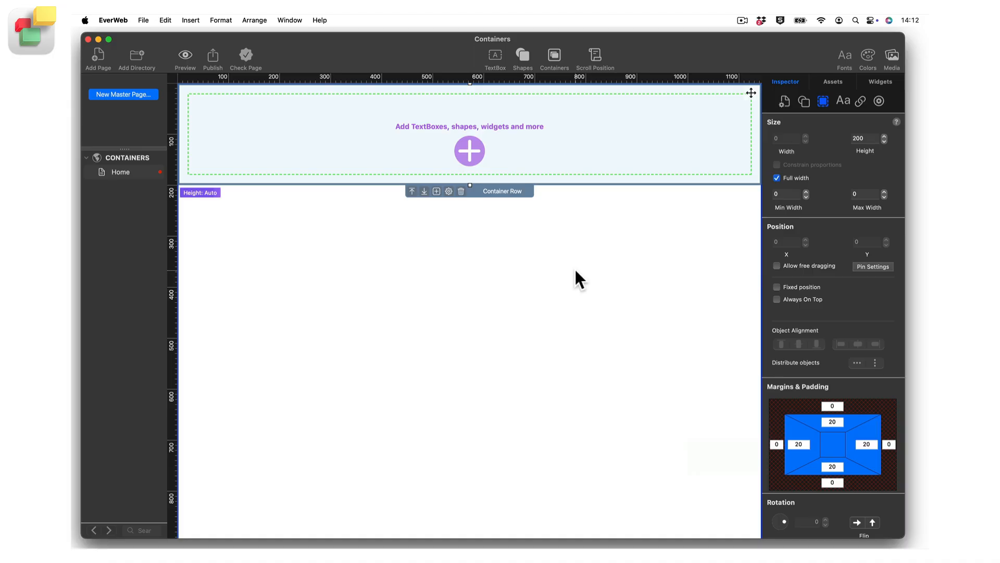
pyautogui.rightClick(589, 140)
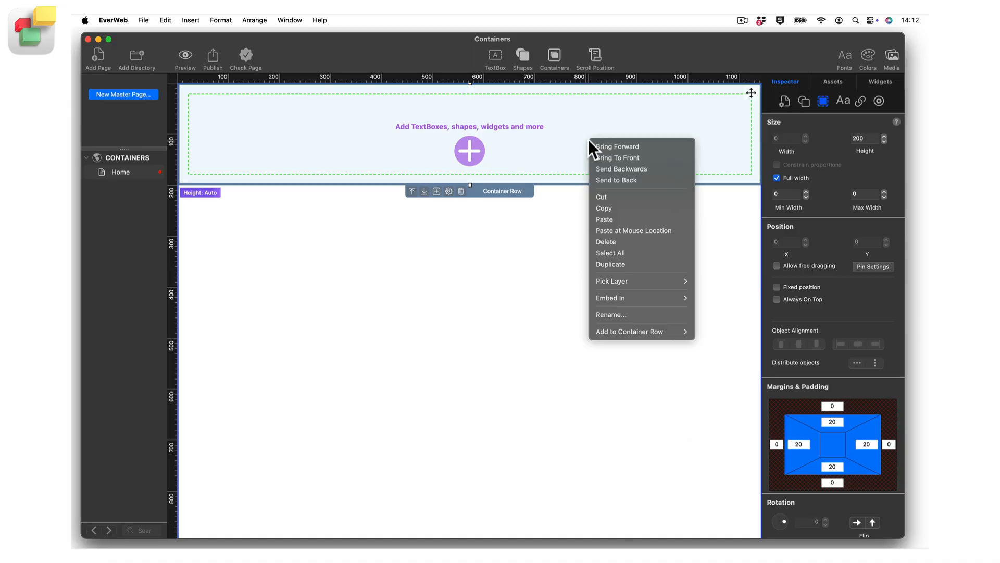
pyautogui.moveTo(616, 330)
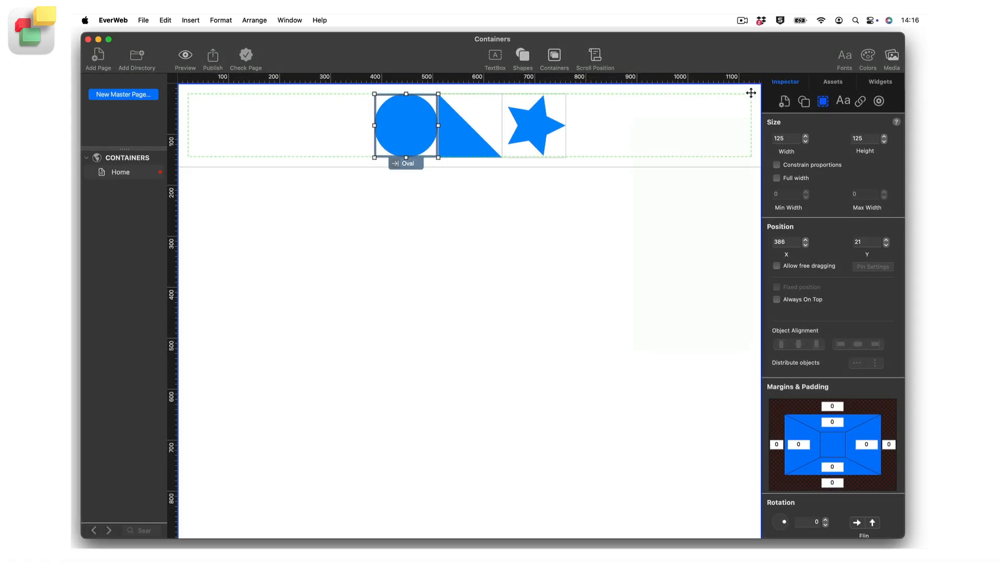
# Step: Select the oval, right triangle and star together and open the options for containing them
pyautogui.keyDown('shift'); pyautogui.click(469, 129); pyautogui.keyUp('shift')
pyautogui.keyDown('shift'); pyautogui.click(518, 120); pyautogui.keyUp('shift')
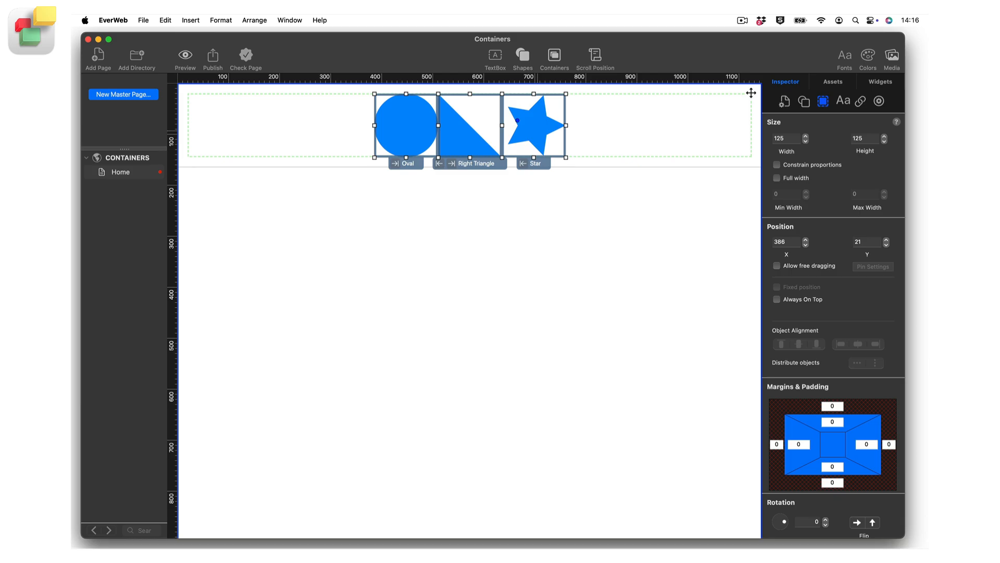
pyautogui.rightClick(537, 130)
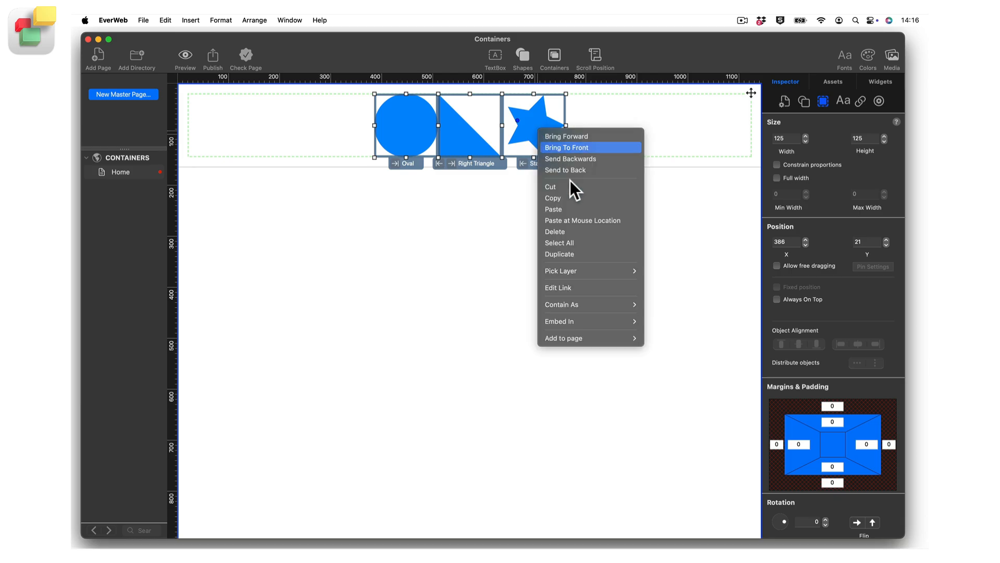
pyautogui.moveTo(625, 308)
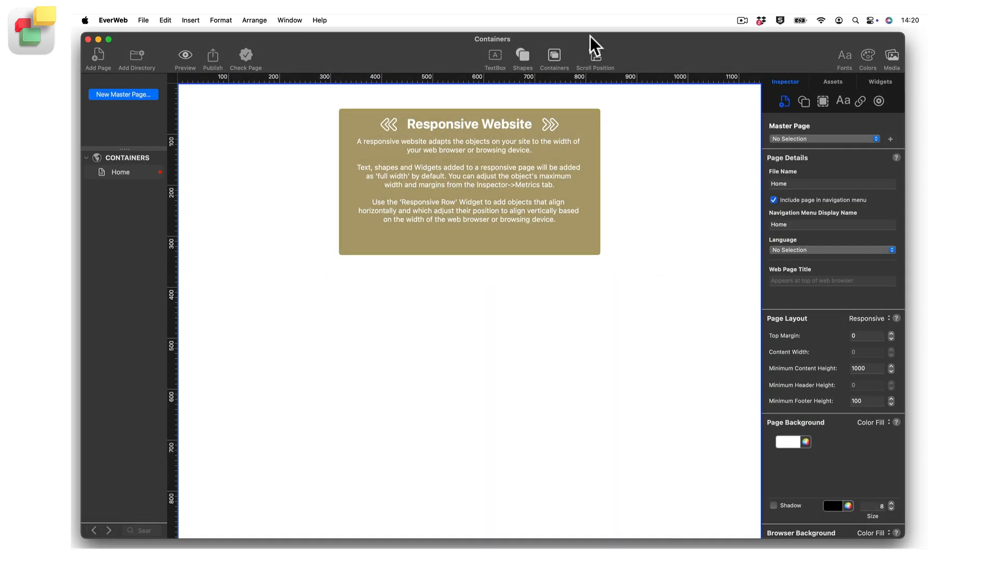
# Step: Add a container row to the blank Home page and insert a triangle shape inside it
pyautogui.click(554, 54)
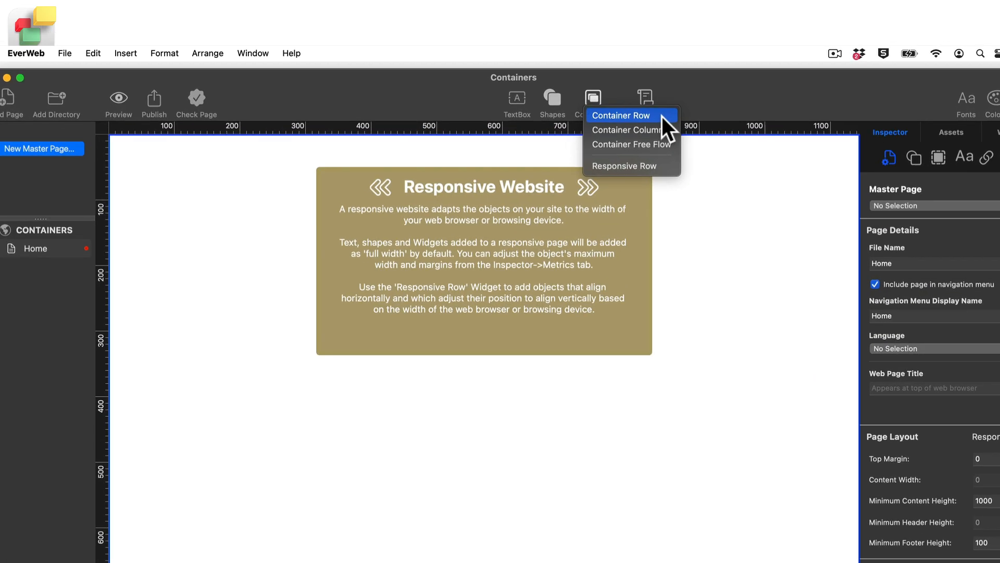
pyautogui.click(589, 67)
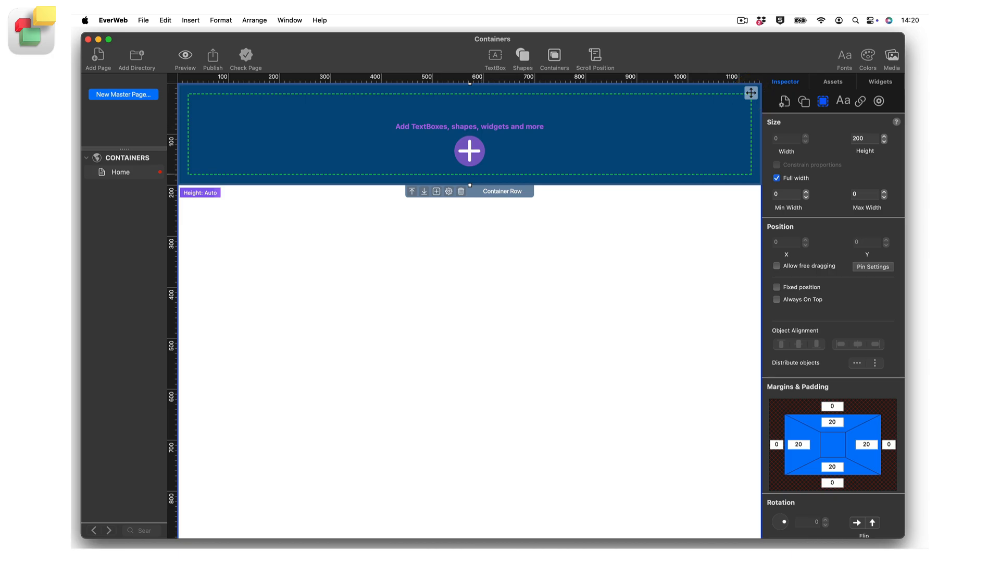
pyautogui.click(472, 151)
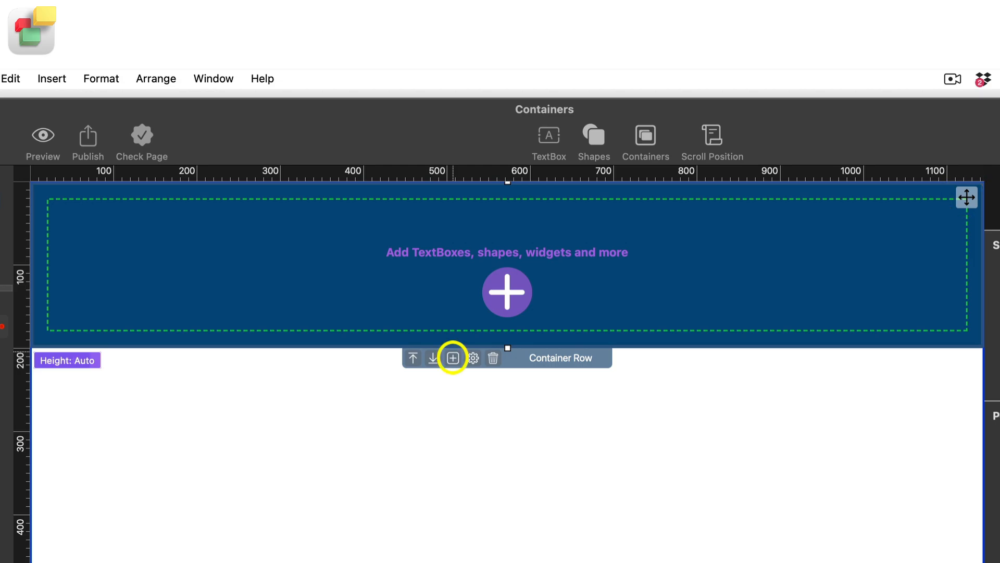
pyautogui.click(453, 357)
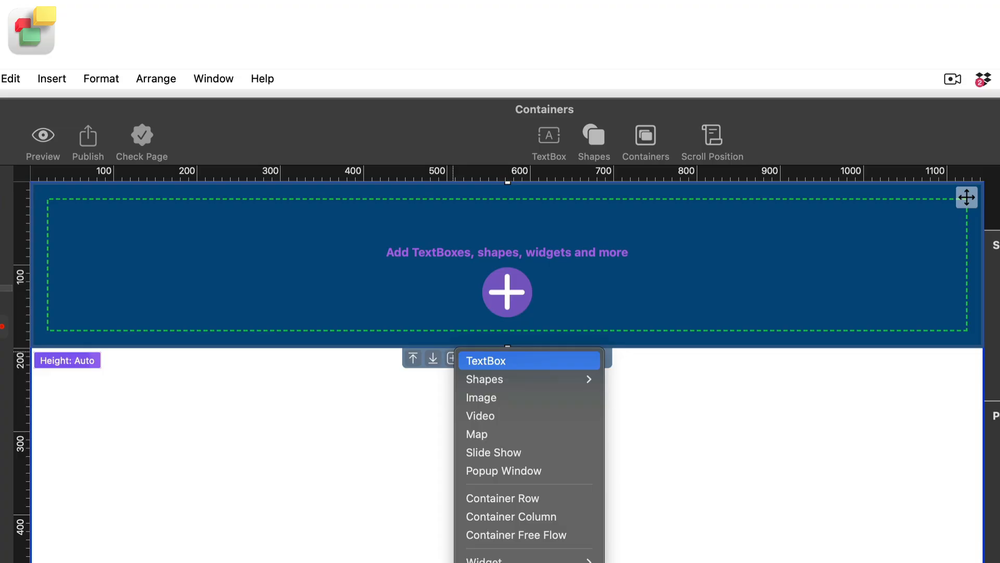
pyautogui.moveTo(521, 379)
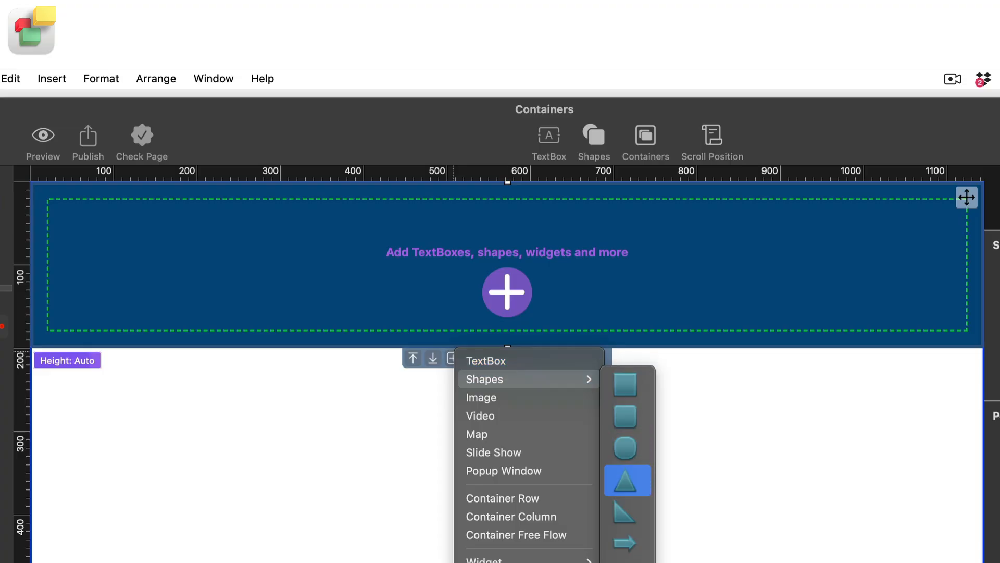
pyautogui.click(626, 479)
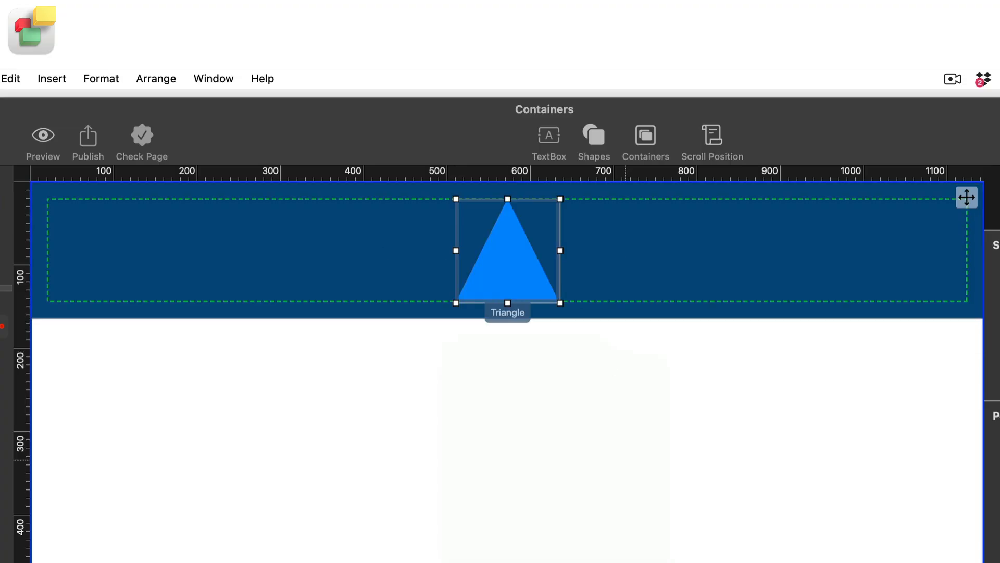
# Step: Rename the container row holding the triangle as "New name"
pyautogui.click(617, 255)
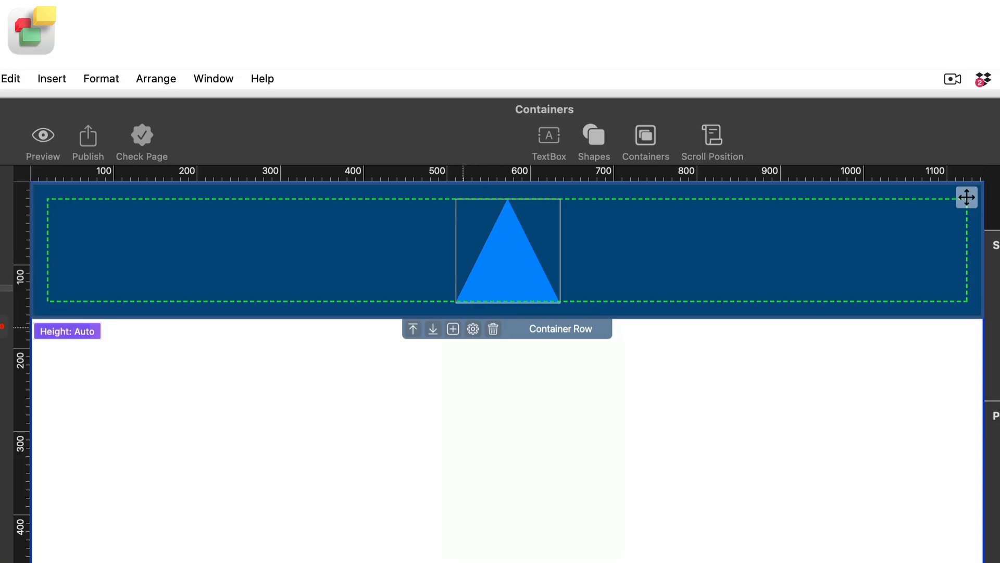
pyautogui.click(472, 329)
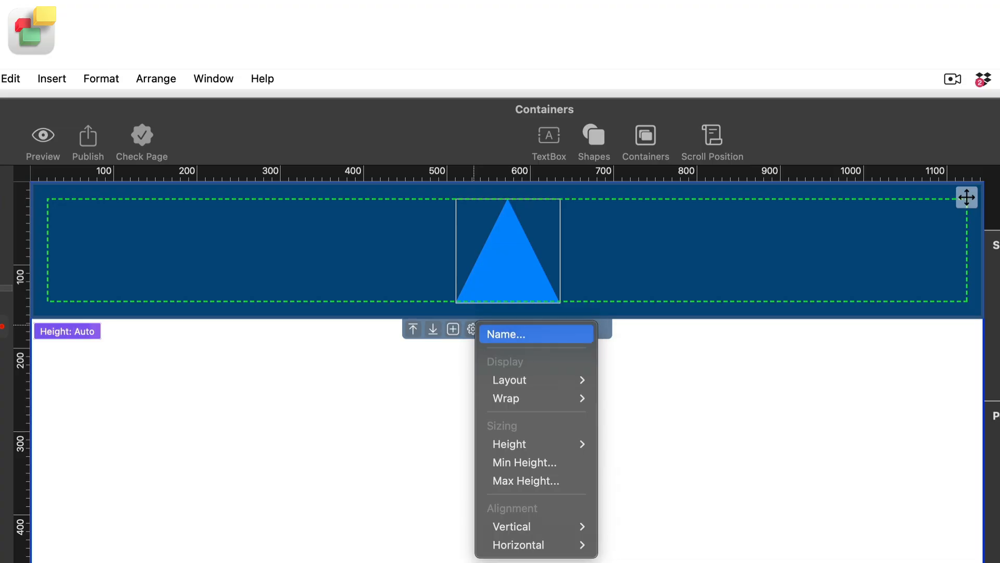
pyautogui.press('Return')
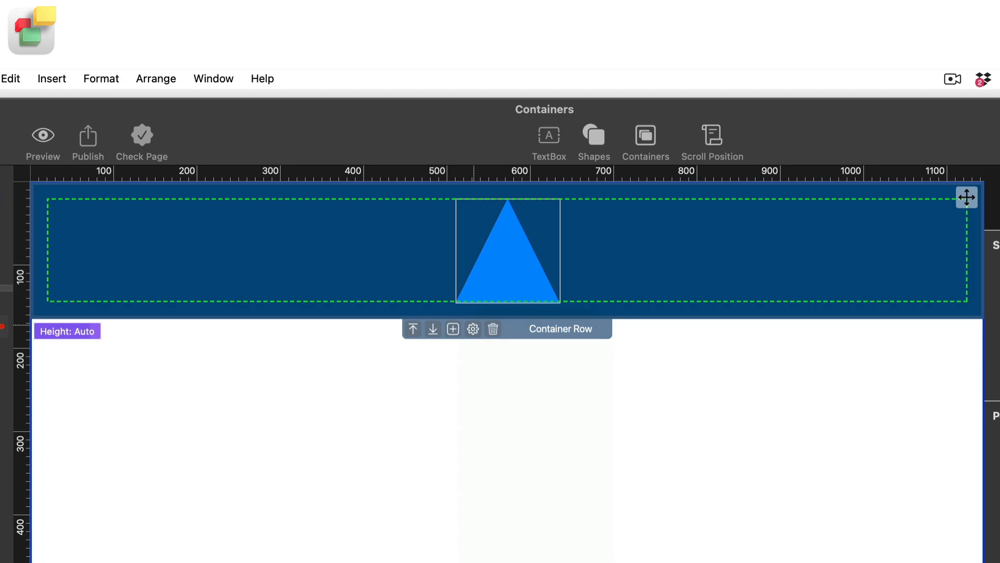
pyautogui.write('New name')
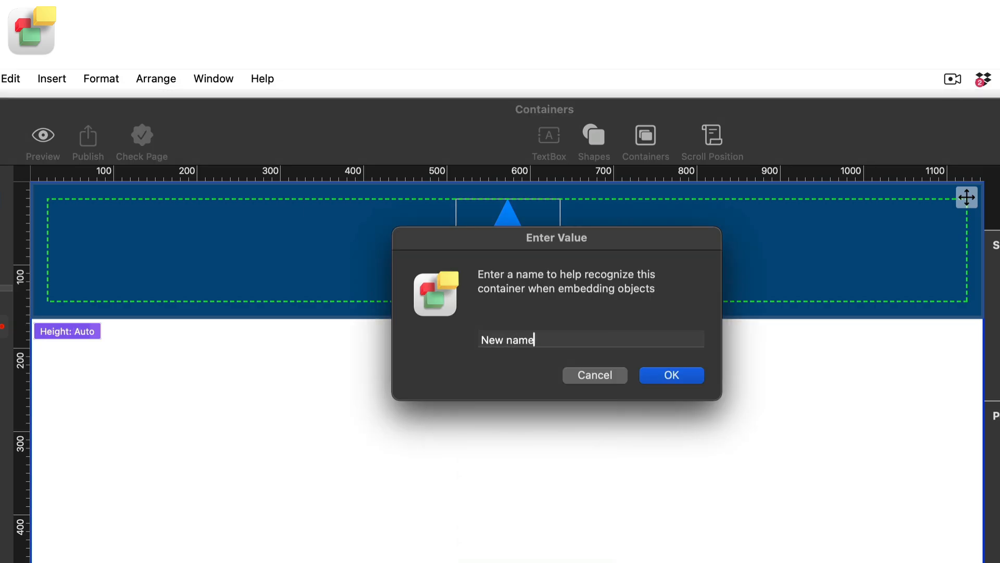
pyautogui.press('Return')
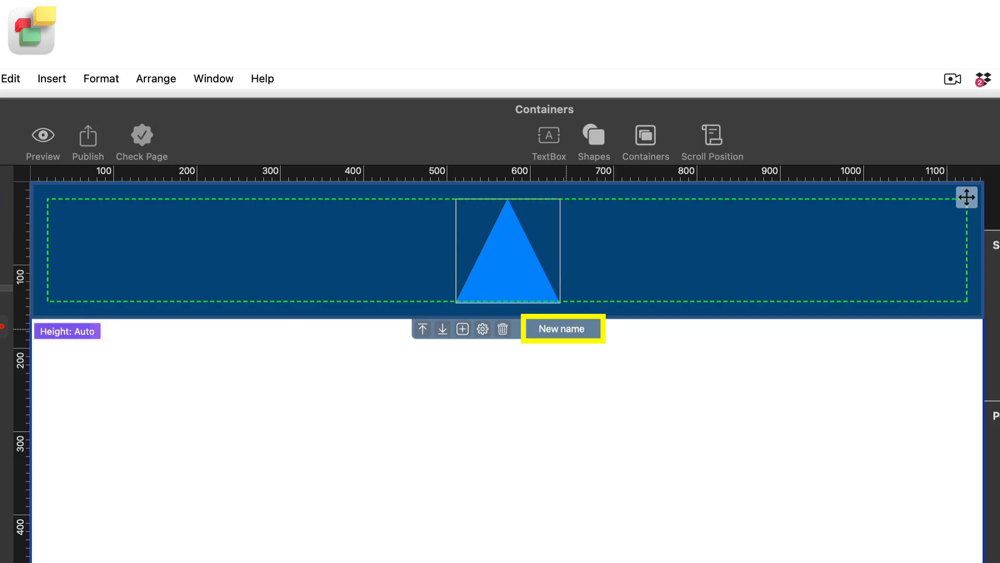
# Step: Rename the container holding the triangle as "New Container"
pyautogui.doubleClick(566, 329)
pyautogui.write('C')
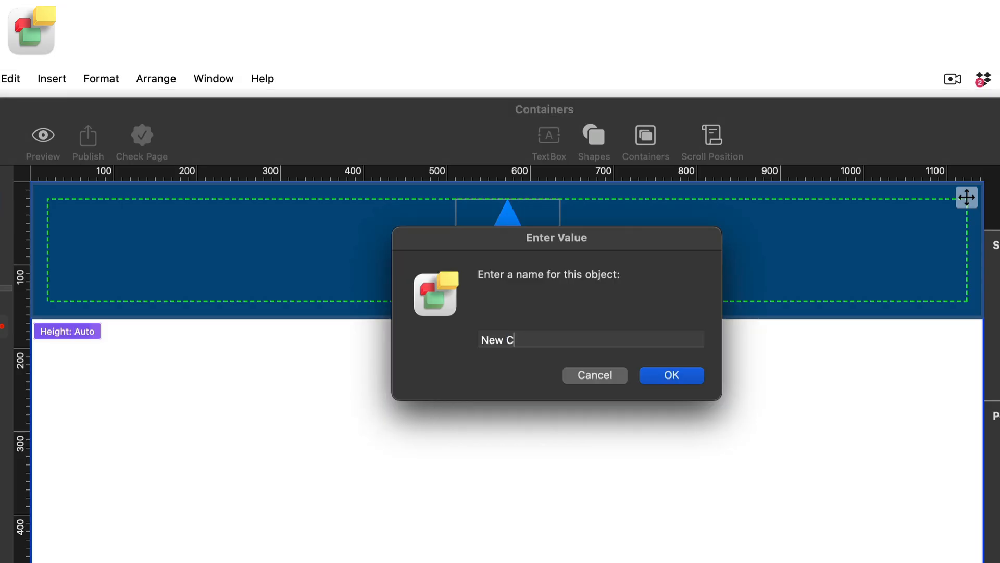
pyautogui.write('ontainer')
pyautogui.press('Return')
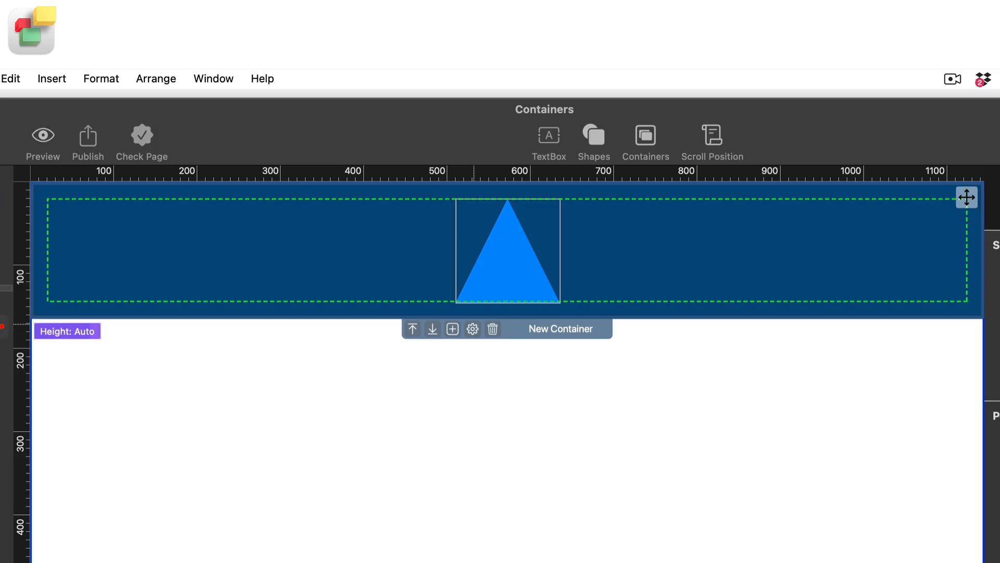
# Step: Open the layout options of the container holding the triangle
pyautogui.click(472, 328)
pyautogui.moveTo(510, 379)
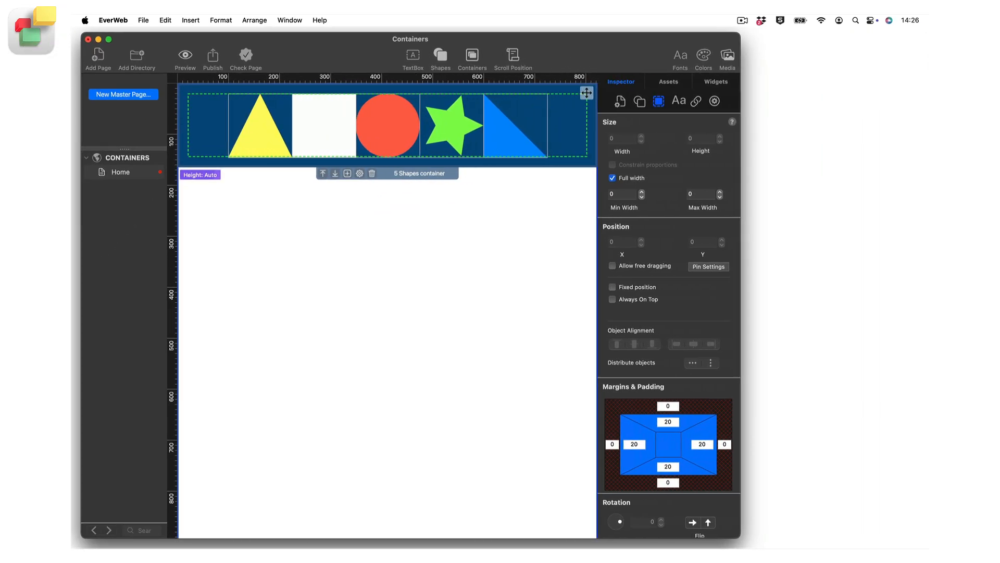
# Step: Widen the window and set the 5 Shapes container's height mode to Fixed
pyautogui.moveTo(740, 285); pyautogui.dragTo(903, 286)
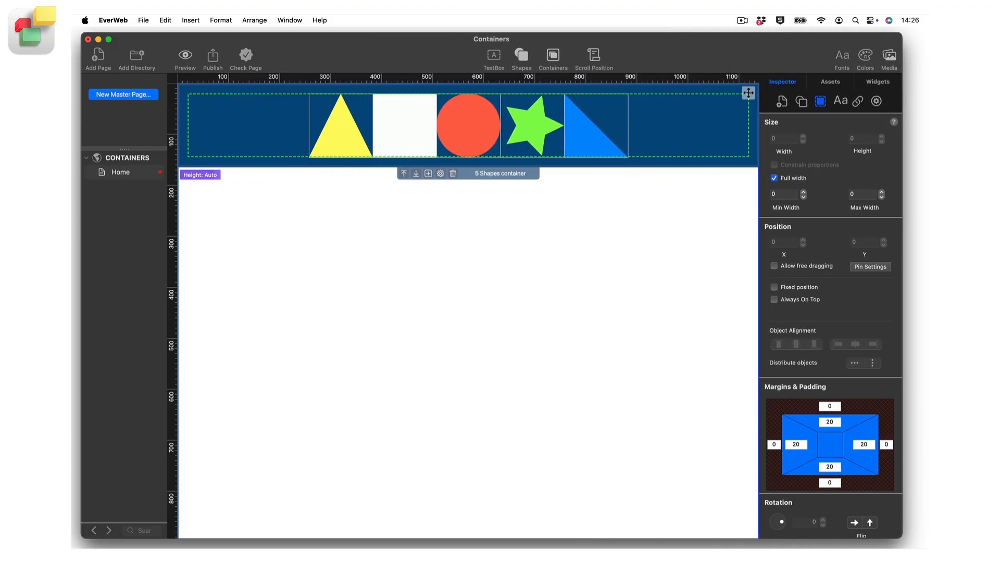
pyautogui.click(440, 173)
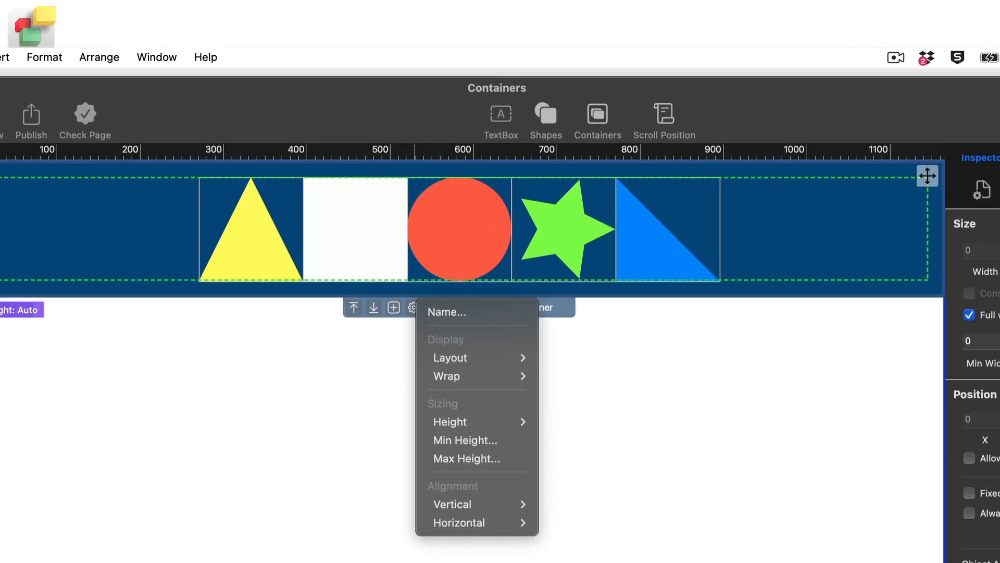
pyautogui.moveTo(453, 376)
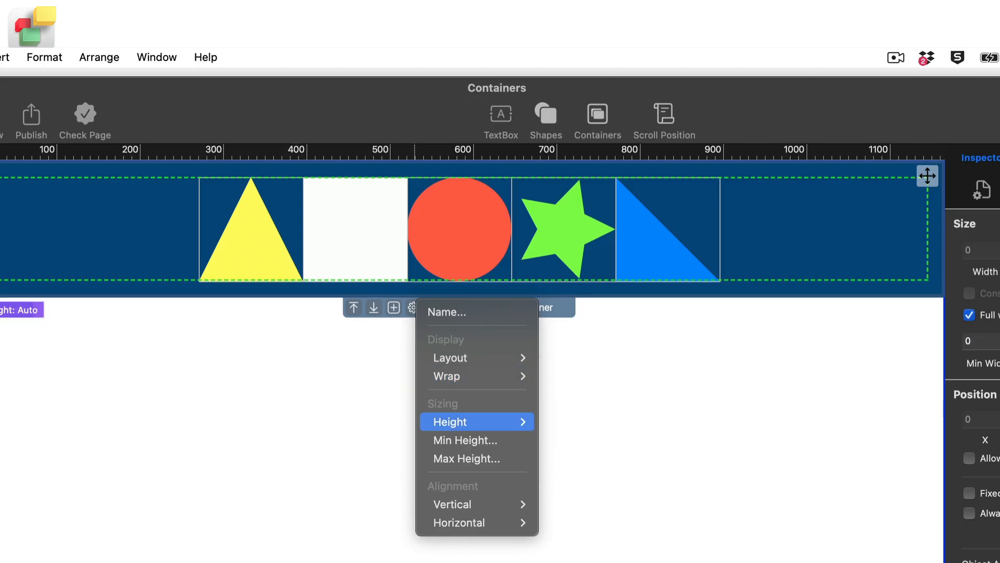
pyautogui.moveTo(454, 421)
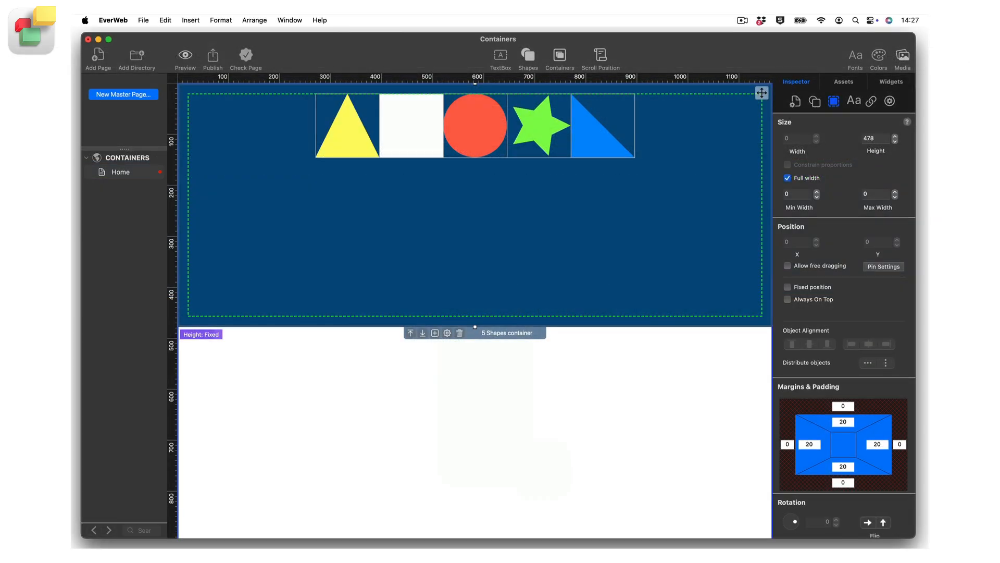
# Step: Set the vertical alignment of the 5 Shapes container to Middle
pyautogui.click(447, 332)
pyautogui.moveTo(472, 454)
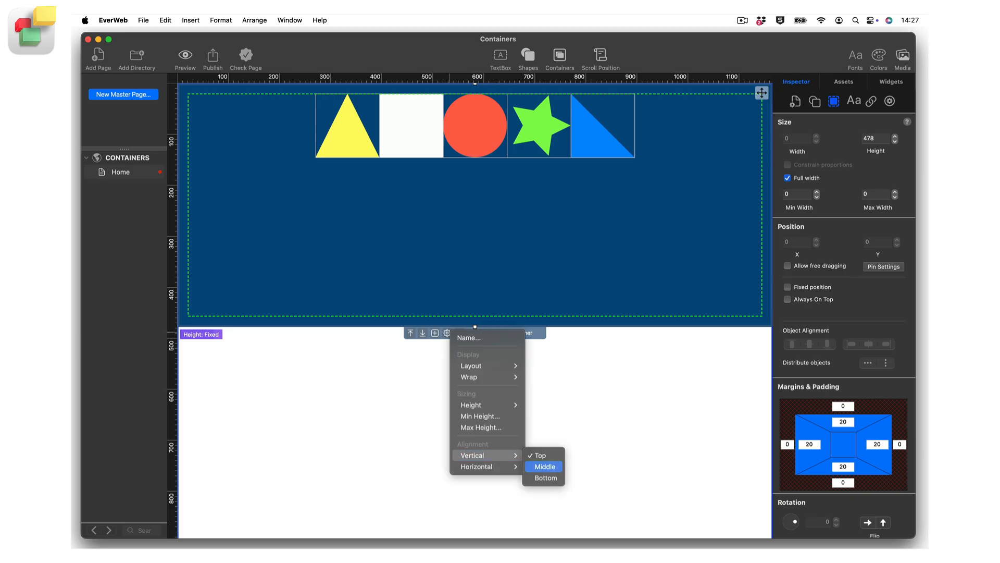
pyautogui.click(545, 466)
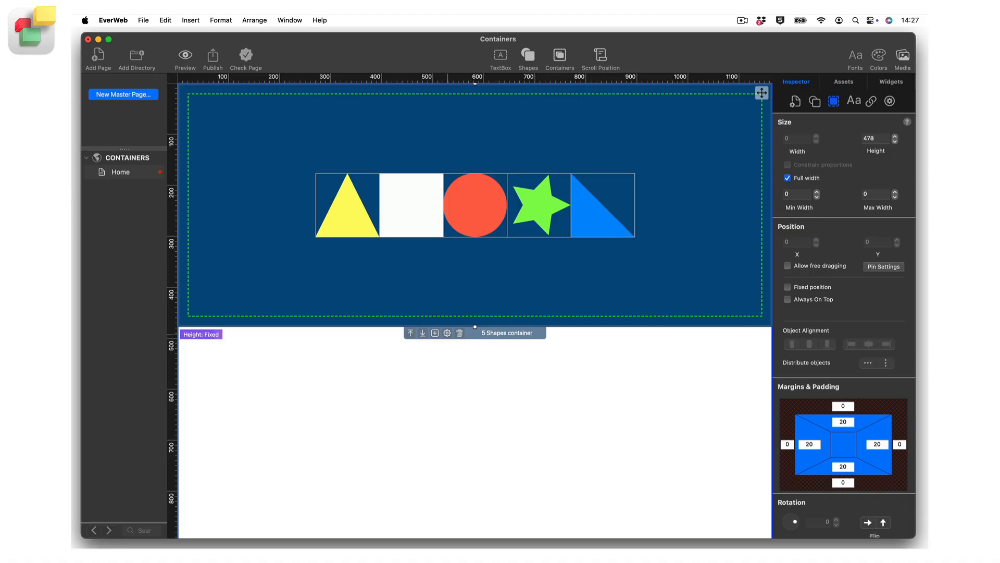
# Step: Set the horizontal alignment of the 5 Shapes container to Right
pyautogui.click(447, 332)
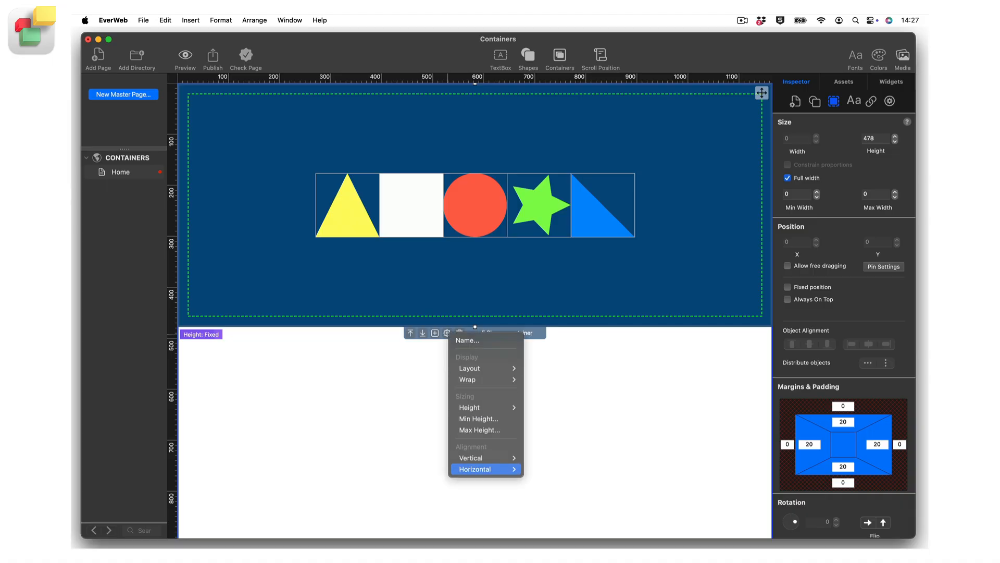
pyautogui.moveTo(487, 468)
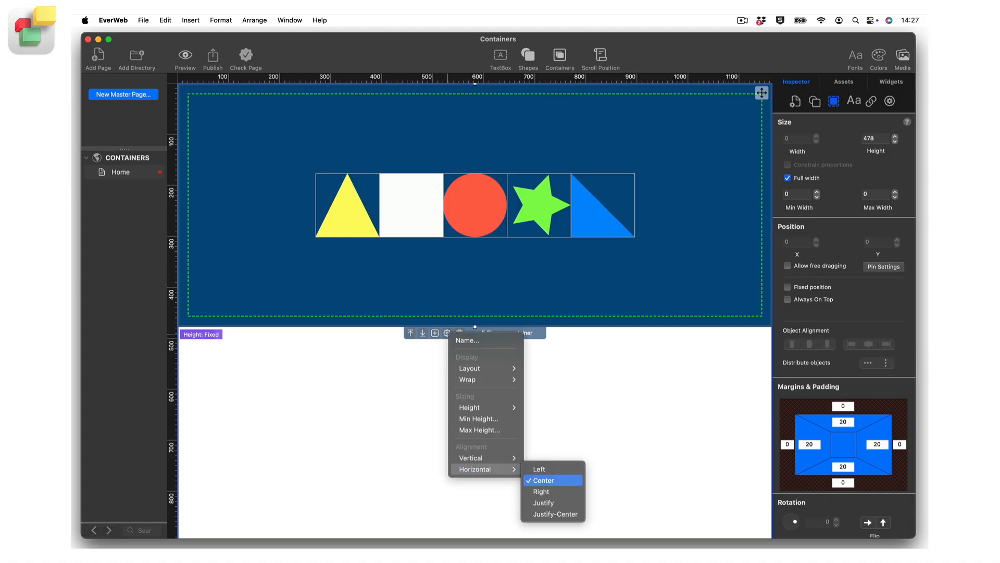
pyautogui.click(541, 491)
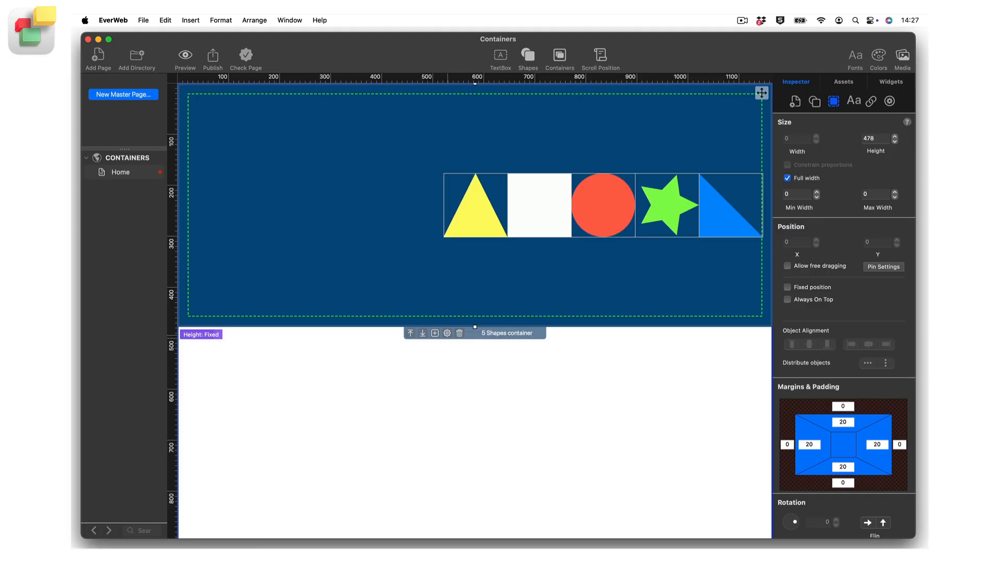
# Step: Set the horizontal alignment of the 5 Shapes container to Justify-Center
pyautogui.click(447, 332)
pyautogui.moveTo(487, 469)
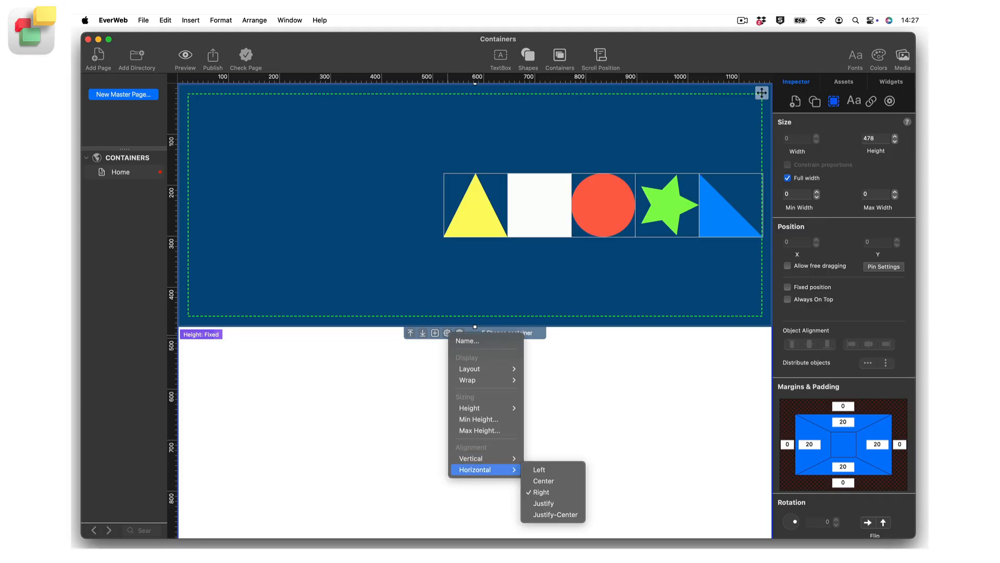
pyautogui.click(555, 514)
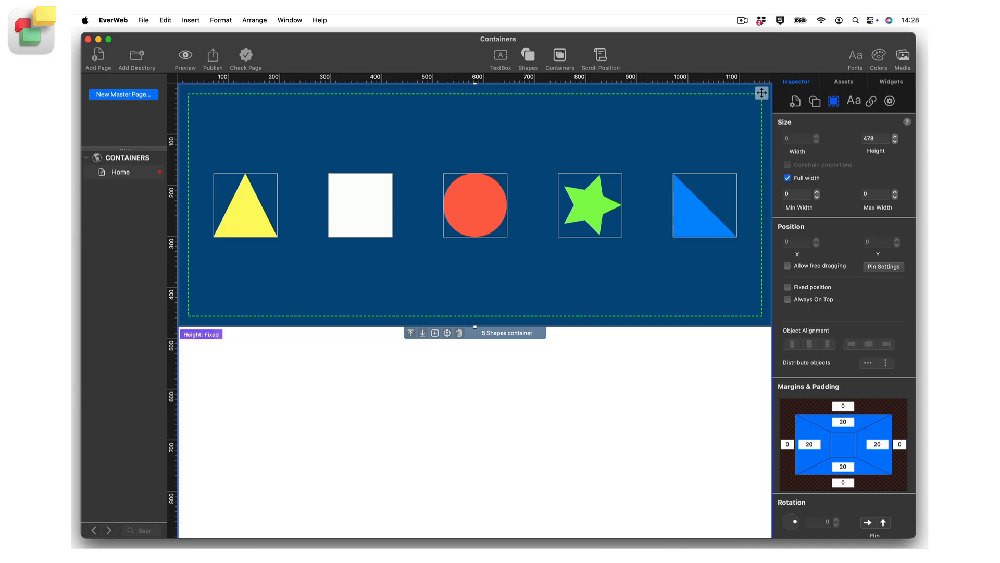
# Step: Place the eweverweblove.png asset between the circle and the star, and add a TextBox to the 5 Shapes container
pyautogui.press('super+2')
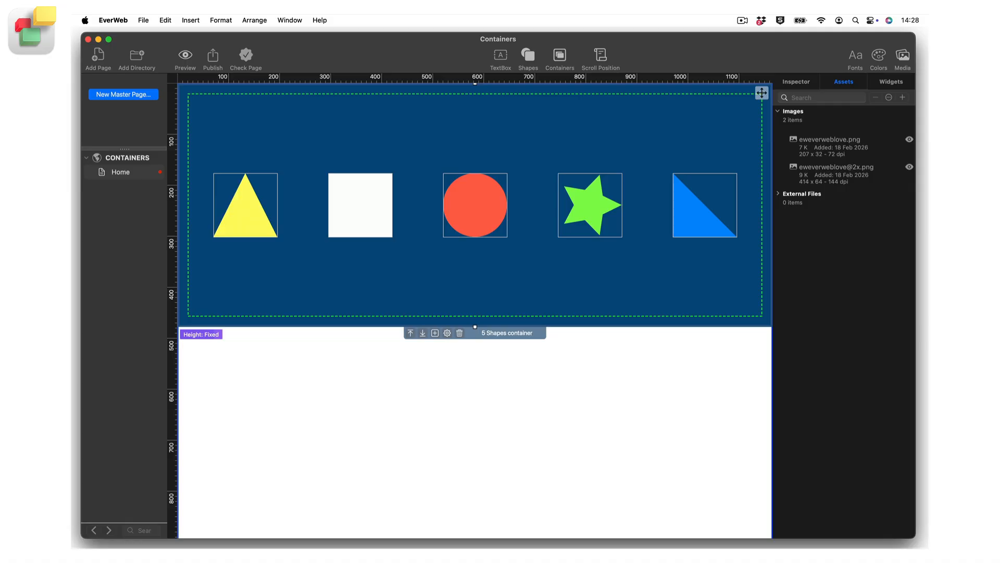
pyautogui.moveTo(829, 141); pyautogui.dragTo(523, 269)
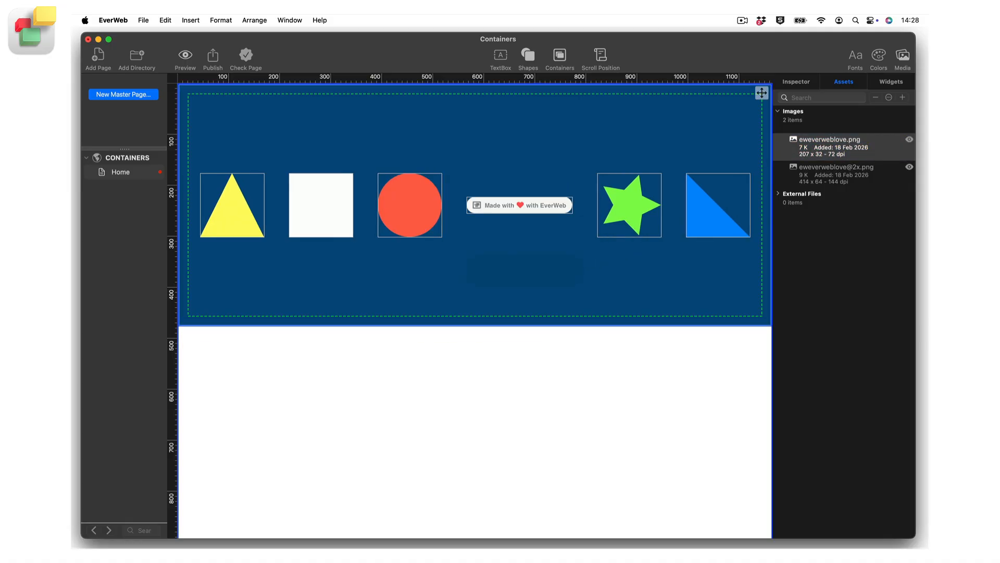
pyautogui.rightClick(516, 269)
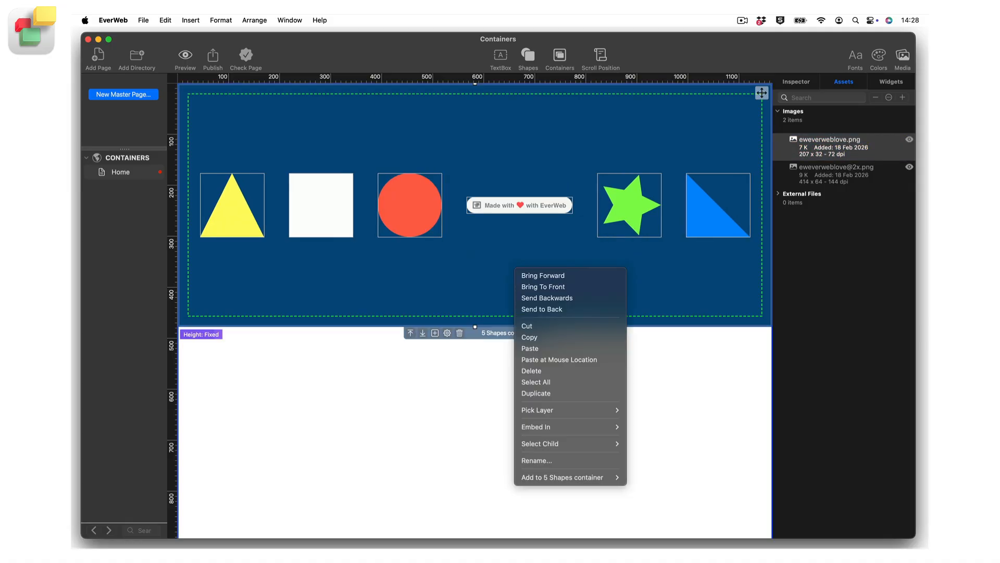
pyautogui.moveTo(563, 477)
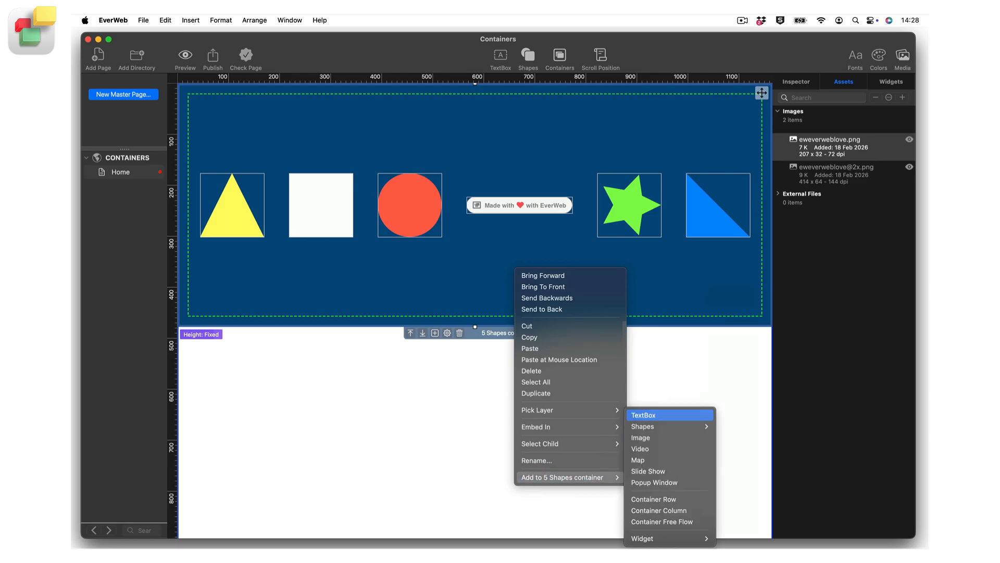
pyautogui.click(644, 415)
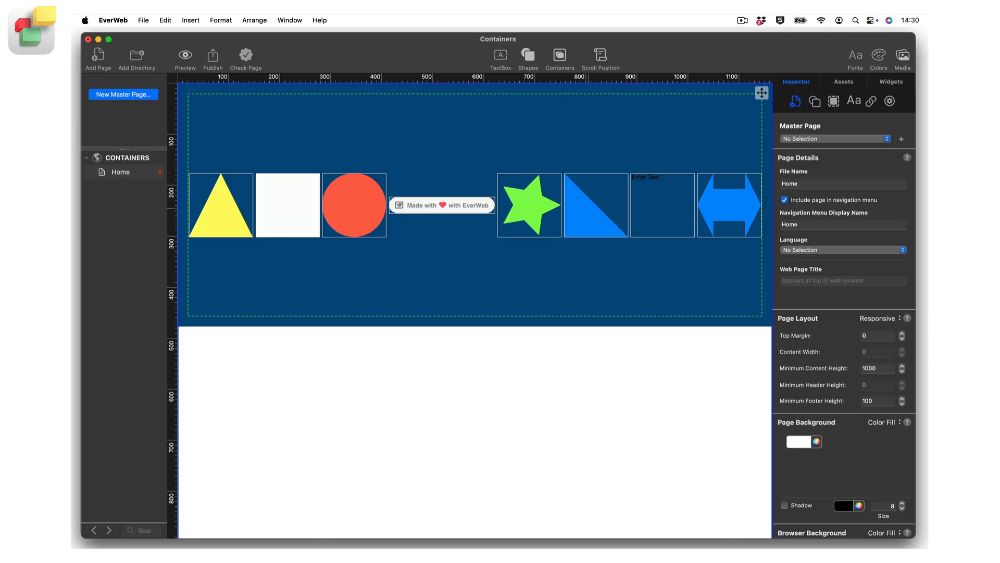
# Step: Move the "Made with EverWeb" image between the yellow triangle and the white square, and set the 5 Shapes container's layout to Free Flow
pyautogui.moveTo(588, 208); pyautogui.dragTo(295, 206)
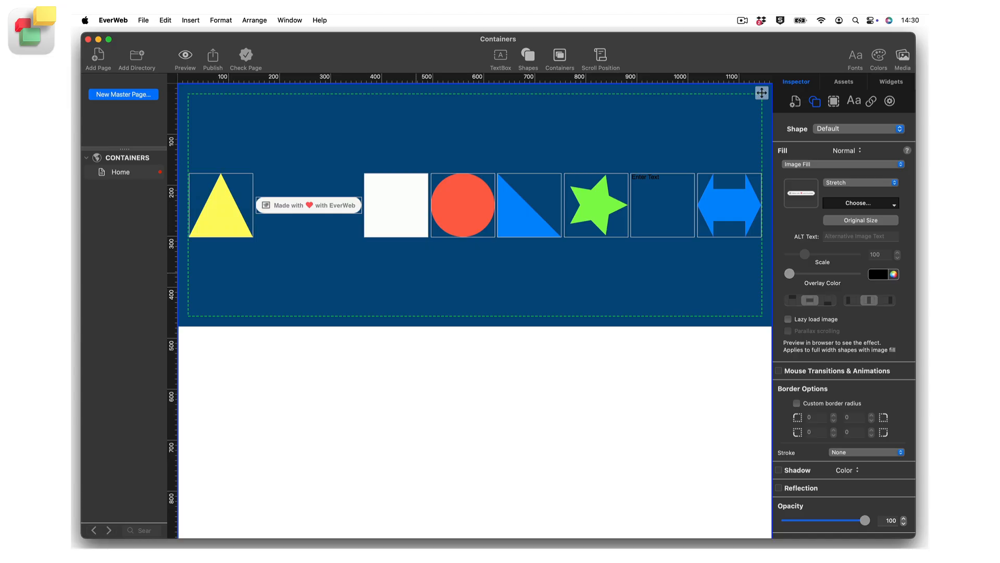
pyautogui.click(416, 272)
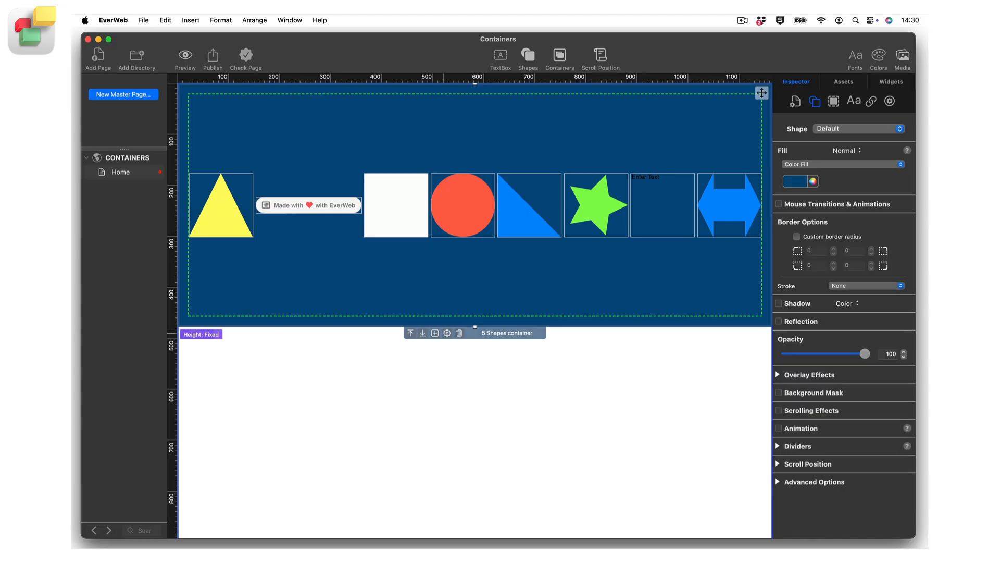
pyautogui.click(447, 332)
pyautogui.moveTo(486, 362)
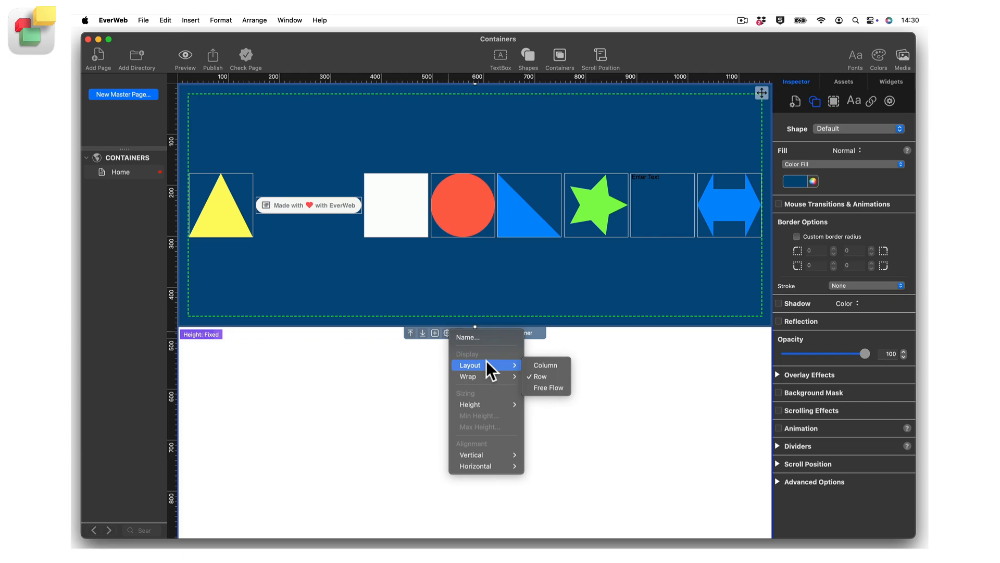
pyautogui.click(541, 388)
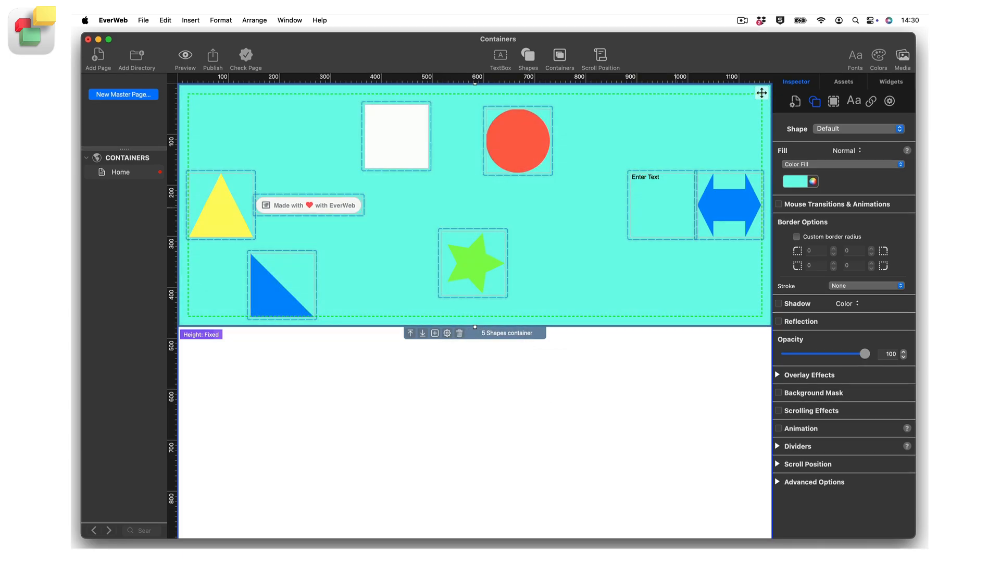
# Step: Reposition the text box between the star and the double arrow, and shift the red circle slightly toward the white square
pyautogui.moveTo(587, 251); pyautogui.dragTo(582, 208)
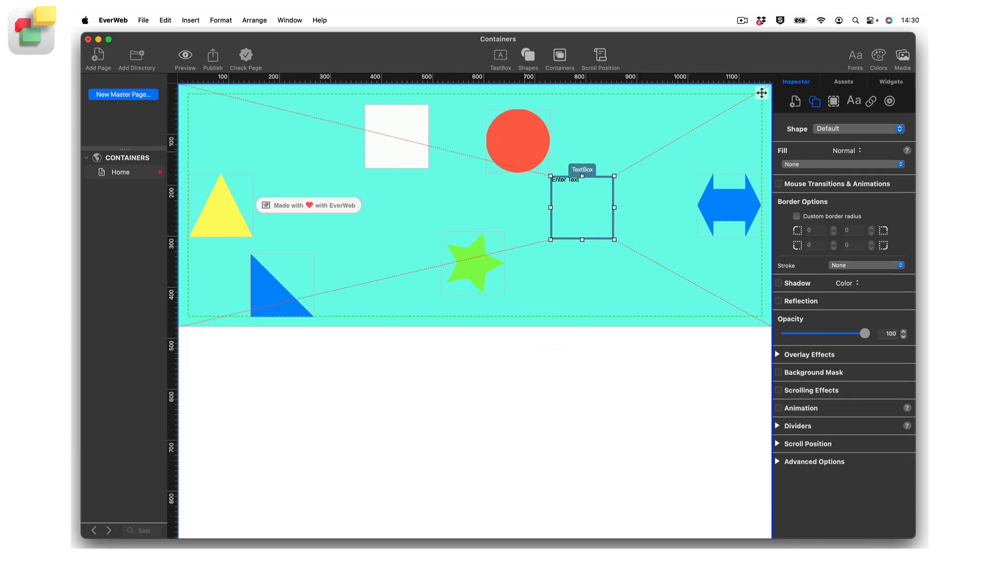
pyautogui.moveTo(518, 141)
pyautogui.mouseDown()
pyautogui.moveTo(491, 166)
pyautogui.moveTo(440, 183)
pyautogui.moveTo(511, 147)
pyautogui.mouseUp()
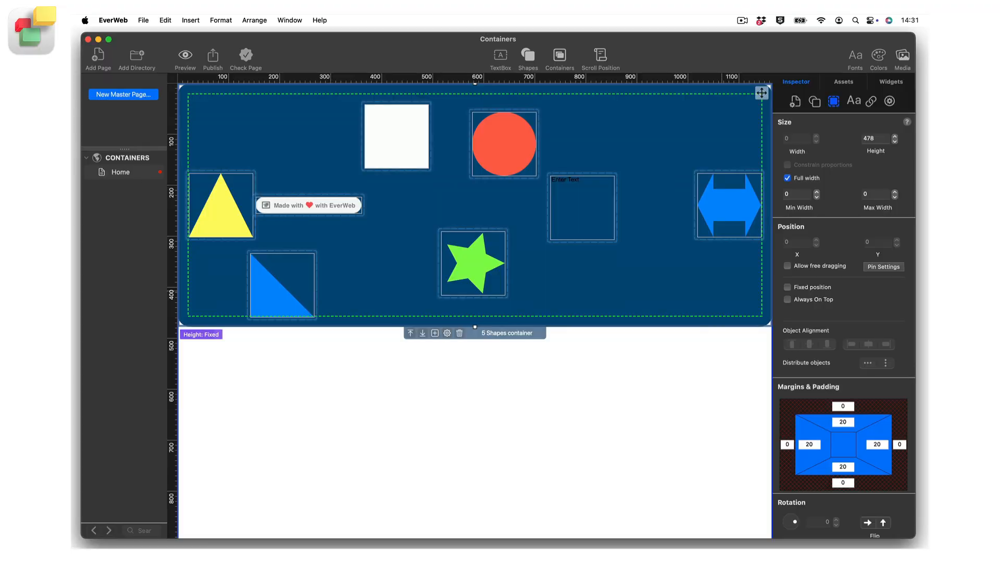
# Step: Change the 5 Shapes container's fill to Gradient Fill with green as the second color
pyautogui.click(814, 101)
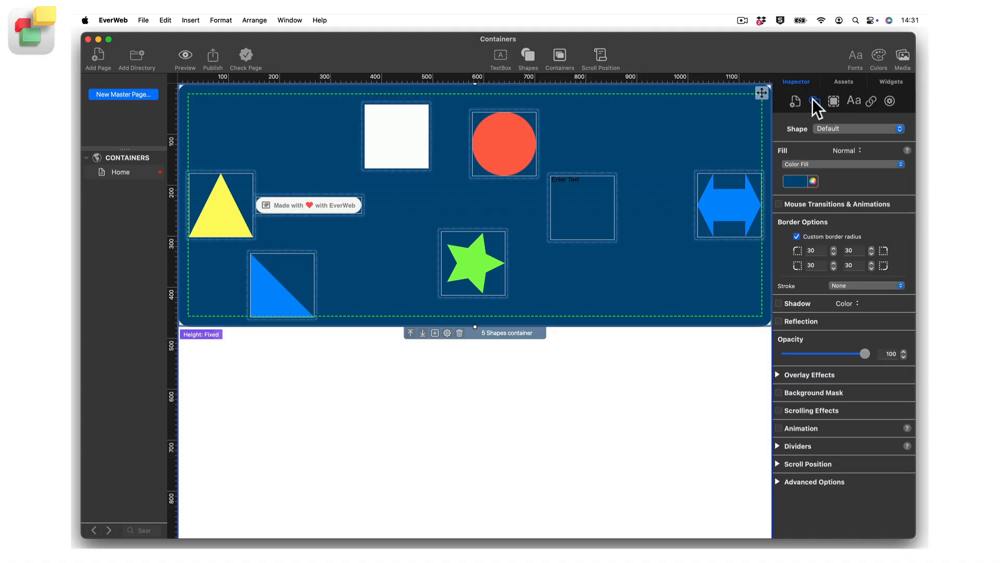
pyautogui.click(826, 162)
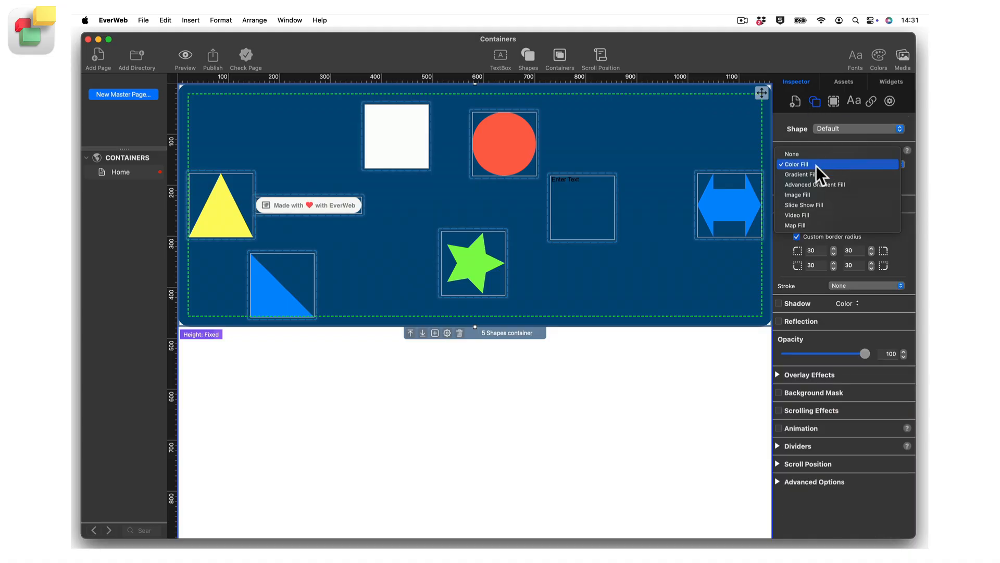
pyautogui.click(812, 174)
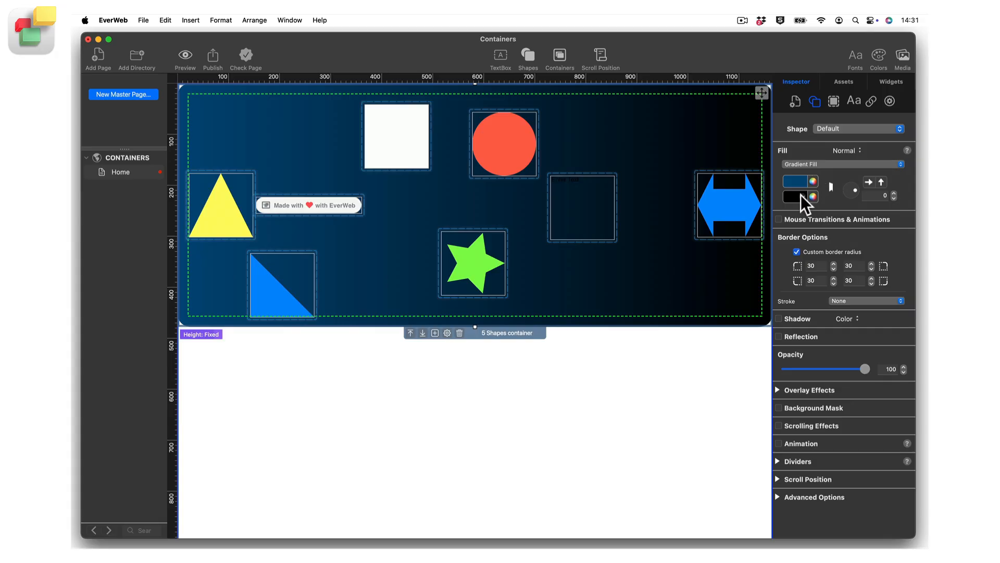
pyautogui.click(800, 195)
pyautogui.click(791, 246)
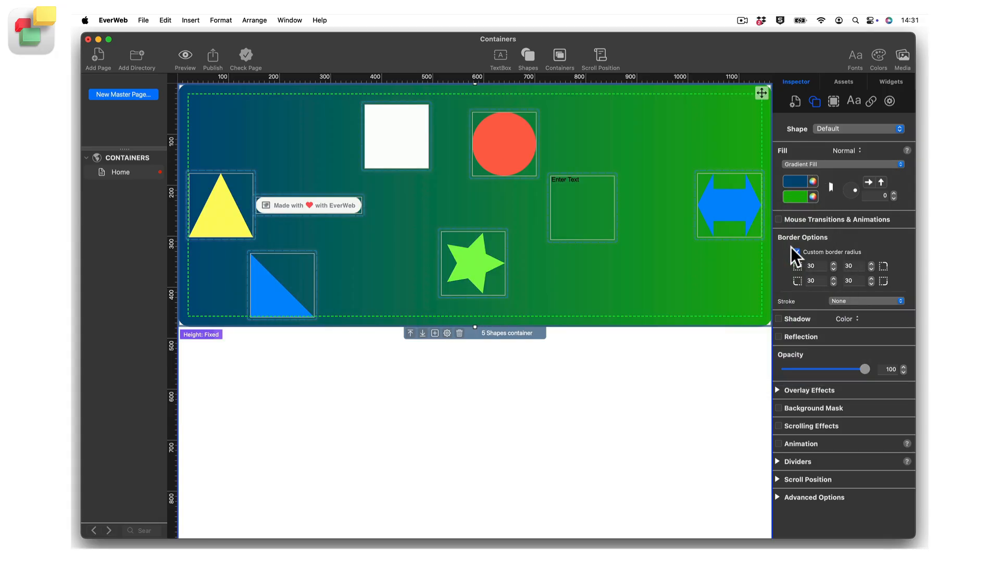